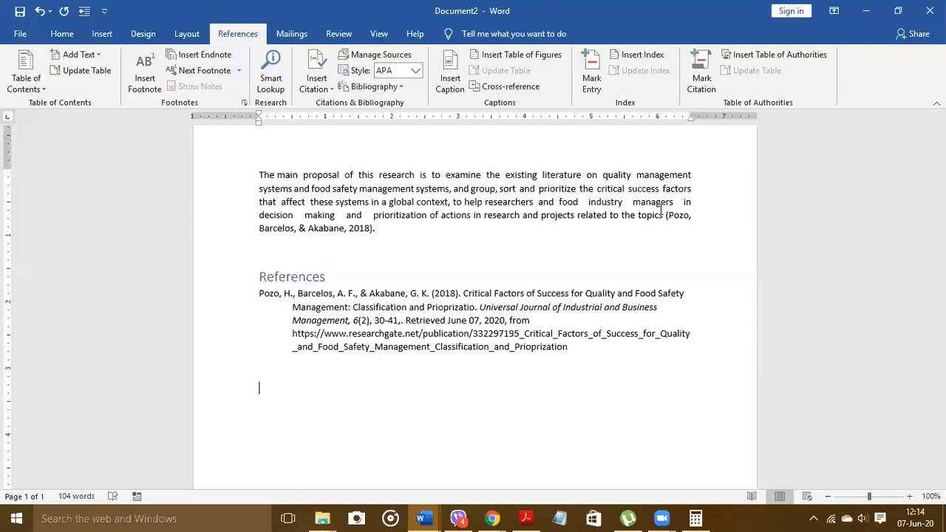
Step: Select the References heading together with the 2018 food safety management entry
left_click(573, 349)
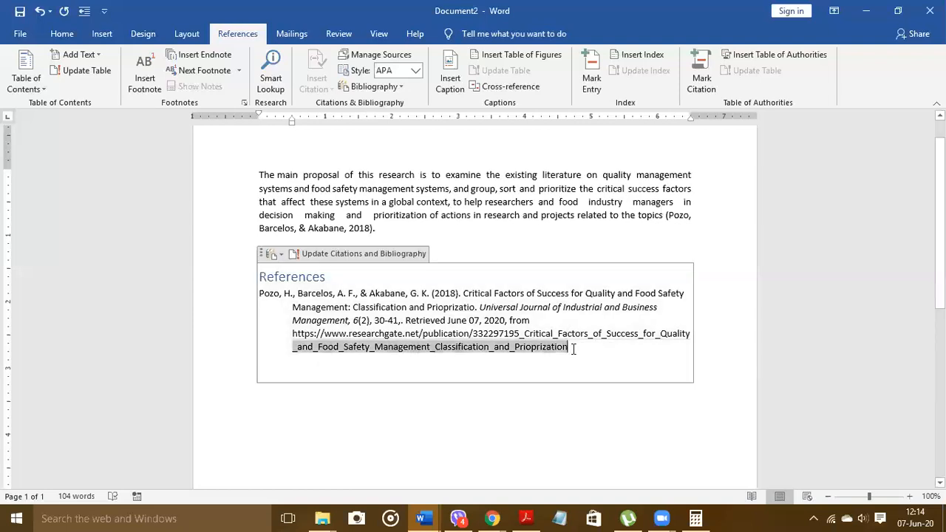
left_click(263, 278, "shift")
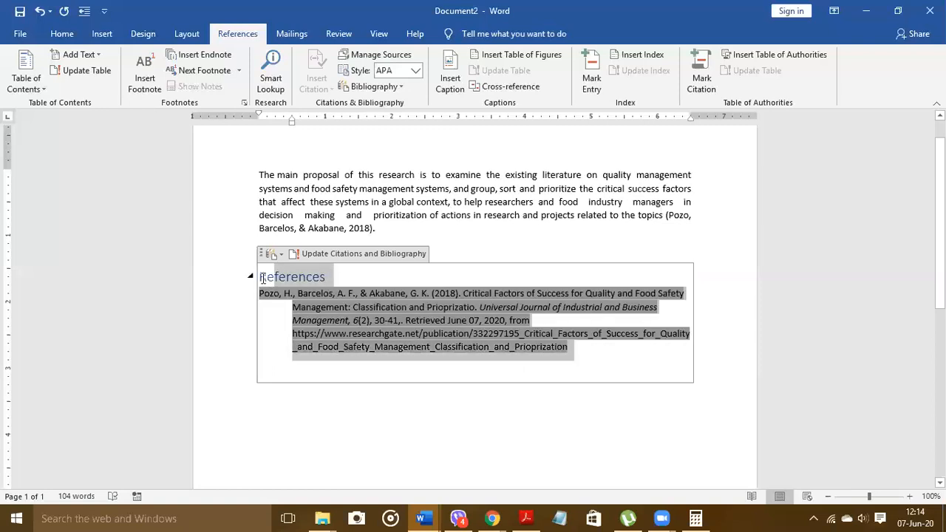
left_click_drag(263, 278, 263, 279)
key("ctrl+c")
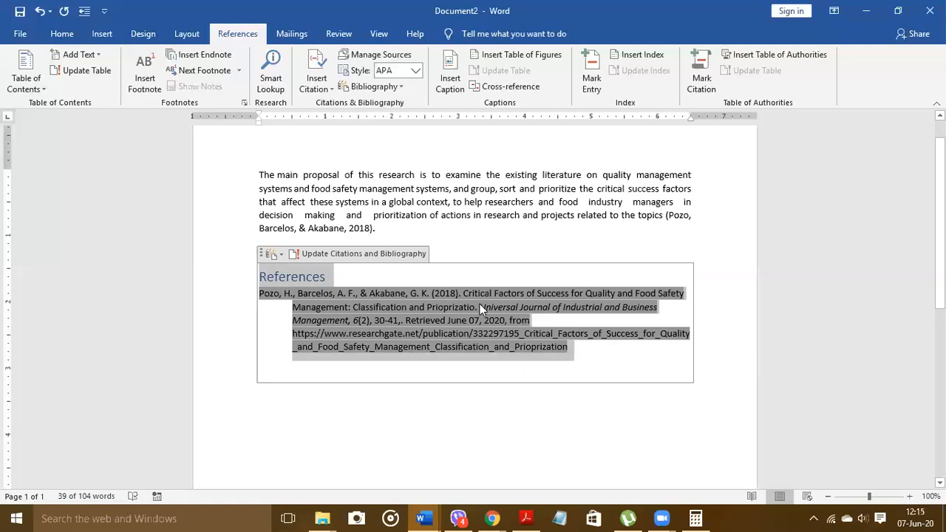
Step: Paste the References list into blank Document3 as a backup, then return to Document2
left_click(422, 518)
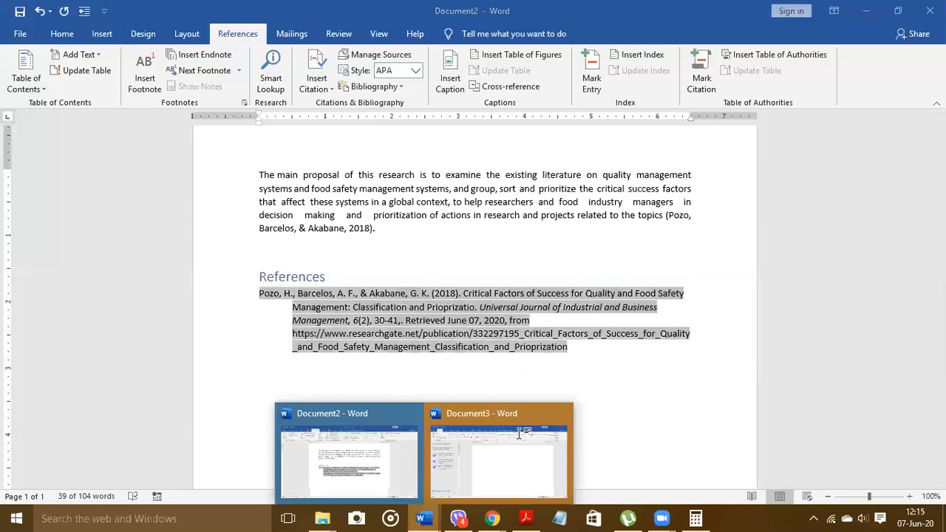
left_click(520, 433)
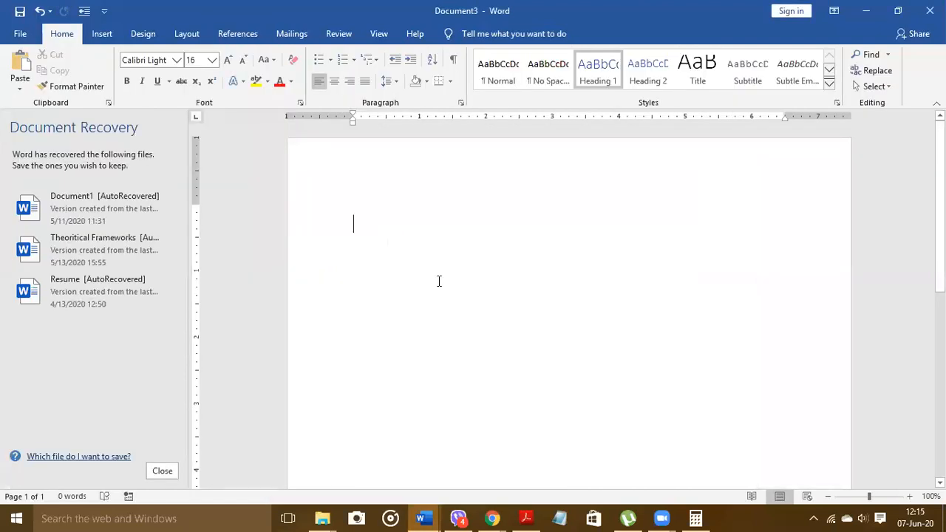
key("ctrl+v")
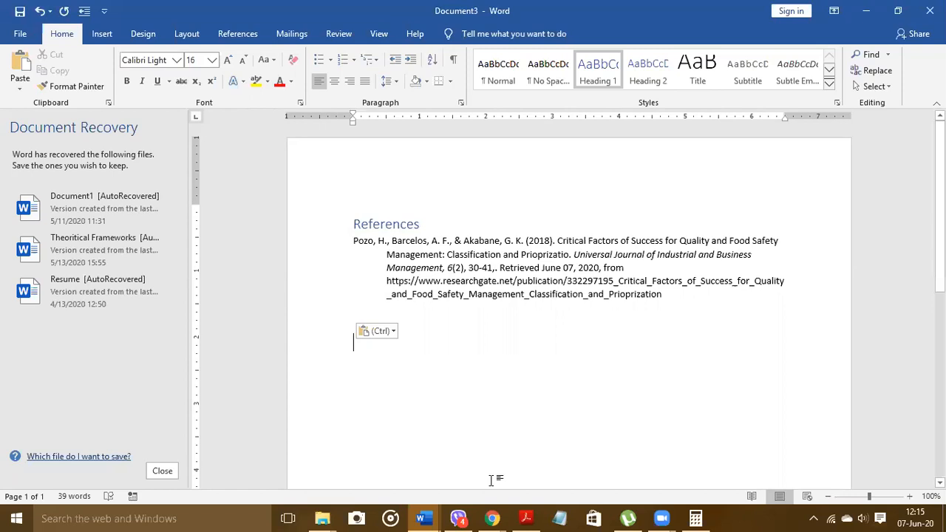
mouse_move(423, 518)
left_click(384, 471)
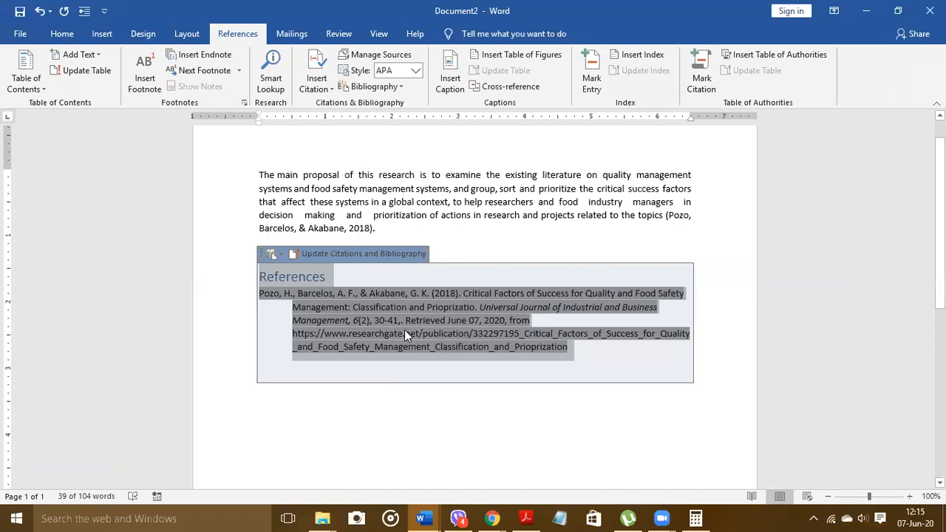
Step: Switch the citation style from APA to Harvard so the citation reads (Pozo, et al., 2018)
left_click(414, 72)
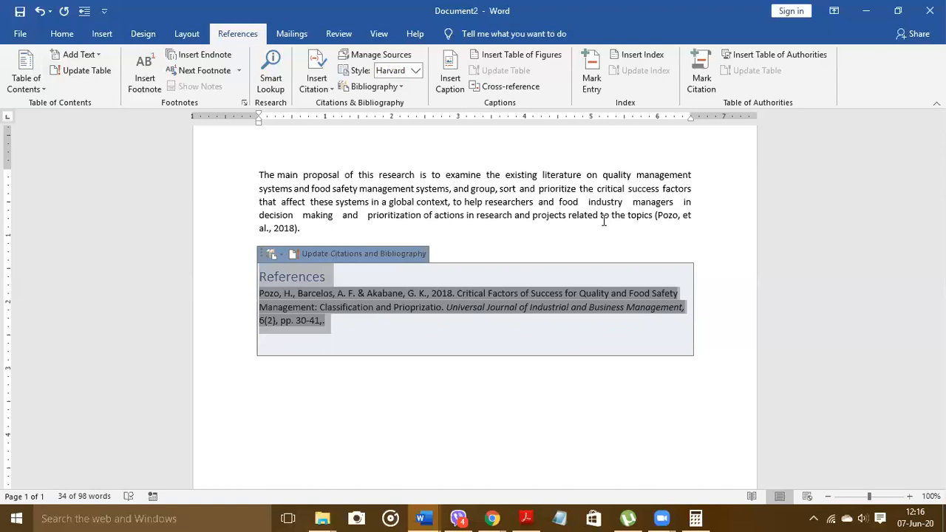
left_click(334, 328)
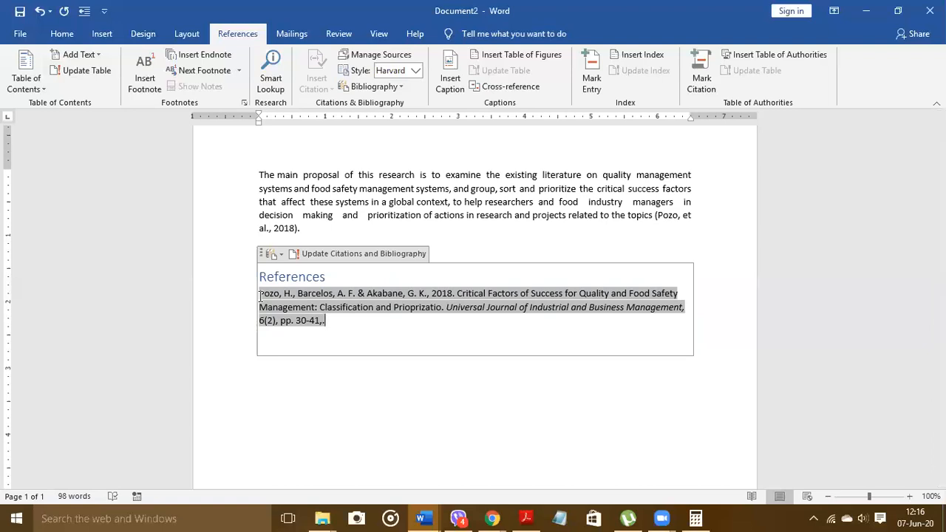
Step: Wrap 2018 in parentheses and delete the comma and full stop around it
left_click_drag(260, 296, 425, 292)
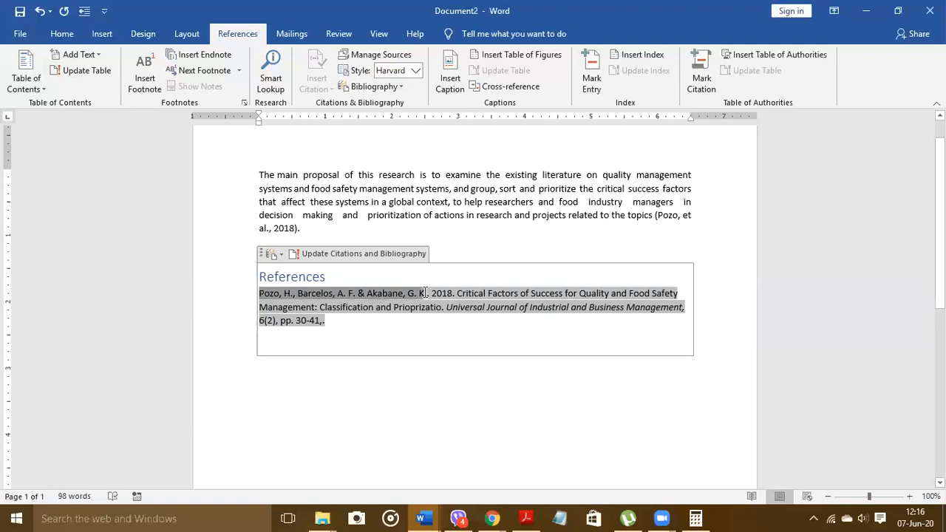
left_click(434, 293)
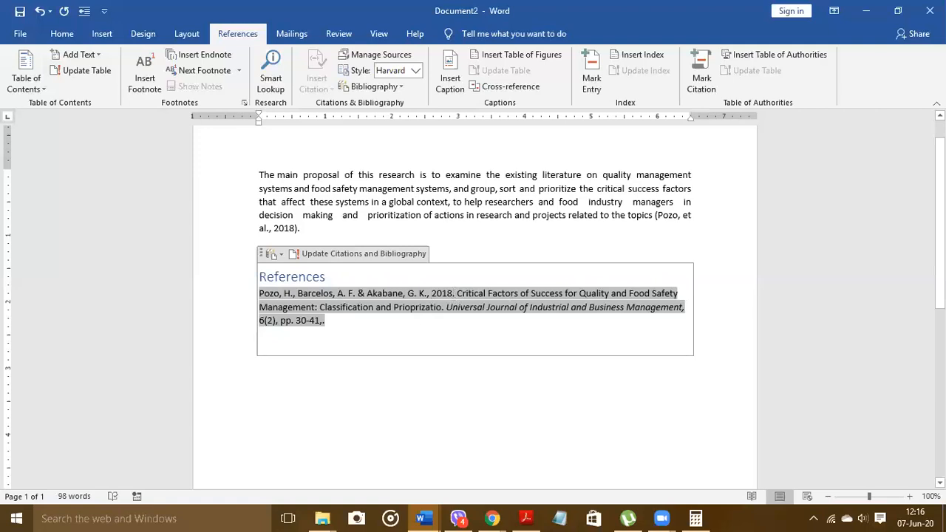
type("(")
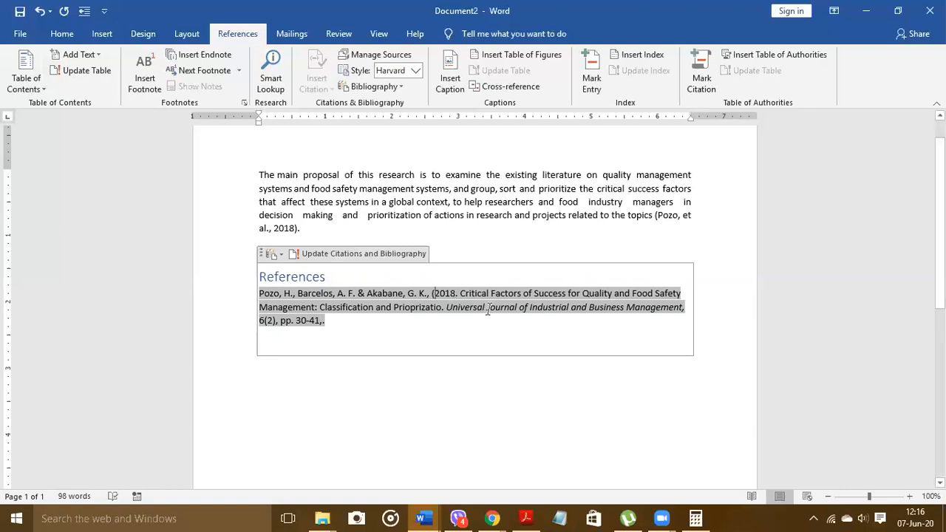
key("Right")
key("Right")
key("Right")
key("Right")
type(")")
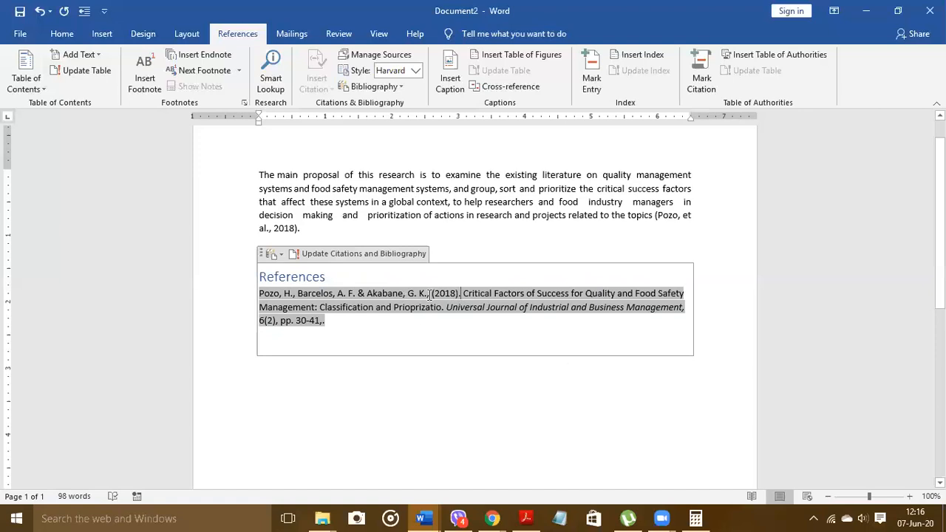
key("Delete")
key("BackSpace")
key("BackSpace")
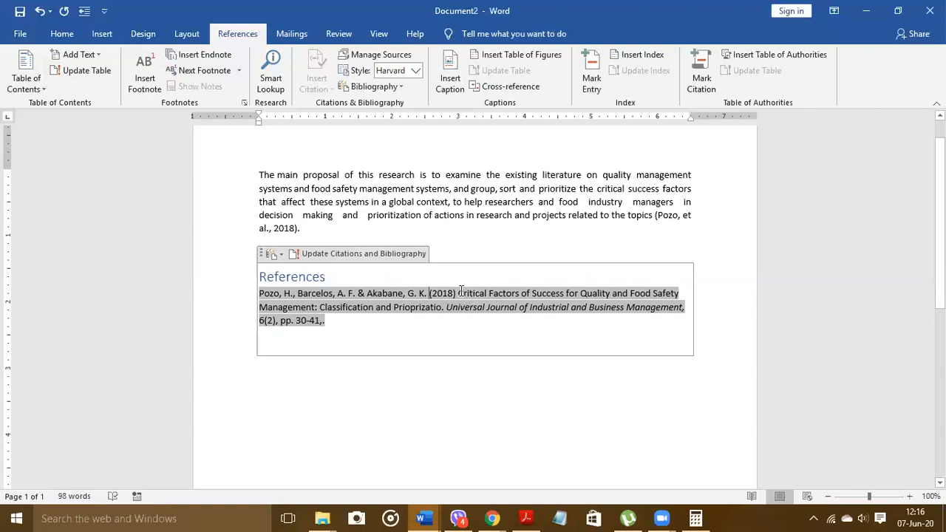
Step: Select the article title words from 'Factors' to 'Prioprizatio' after 'Critical'
left_click_drag(458, 294, 316, 307)
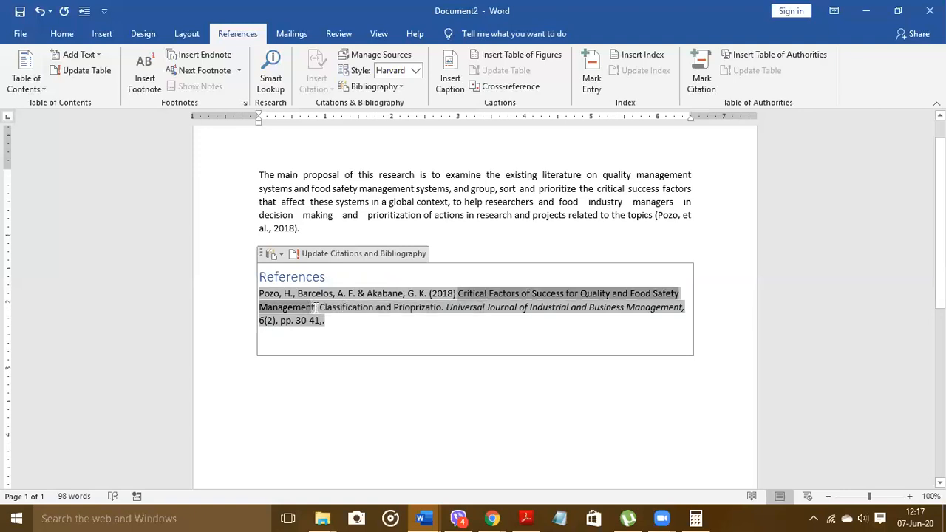
left_click(506, 293)
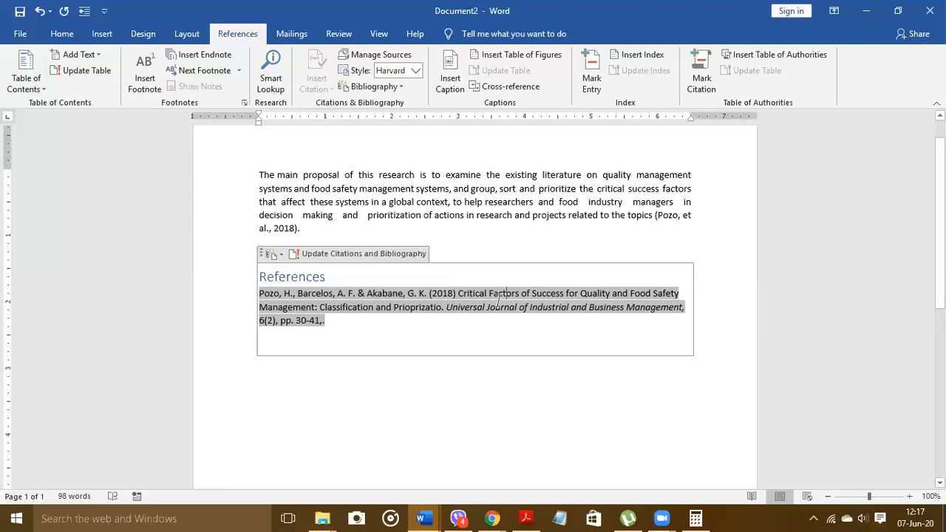
left_click_drag(359, 293, 408, 322)
left_click_drag(261, 294, 431, 307)
left_click_drag(488, 293, 439, 309)
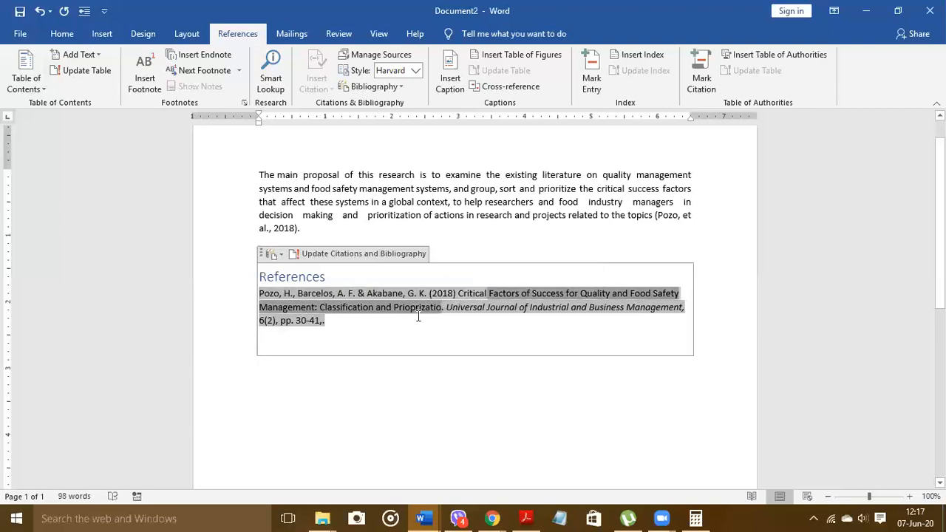
Step: Convert the selected title words to lowercase
left_click(62, 34)
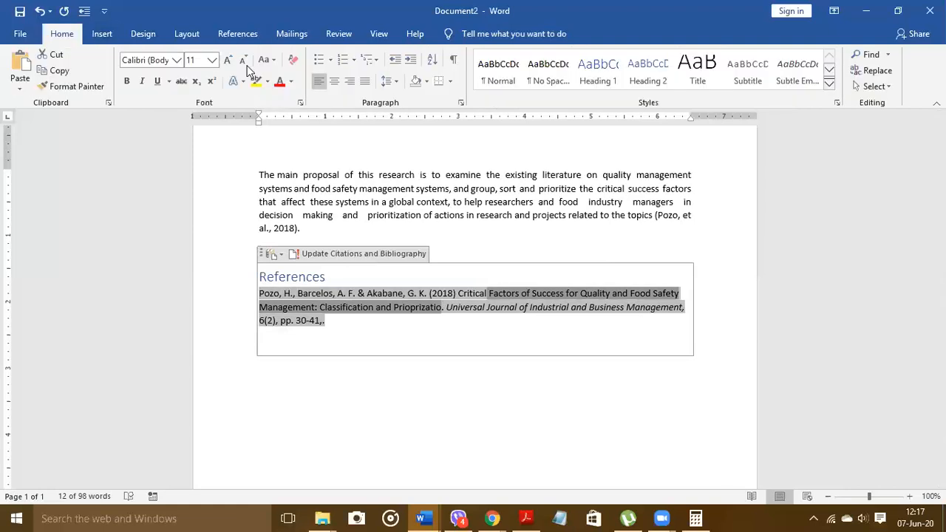
left_click(266, 60)
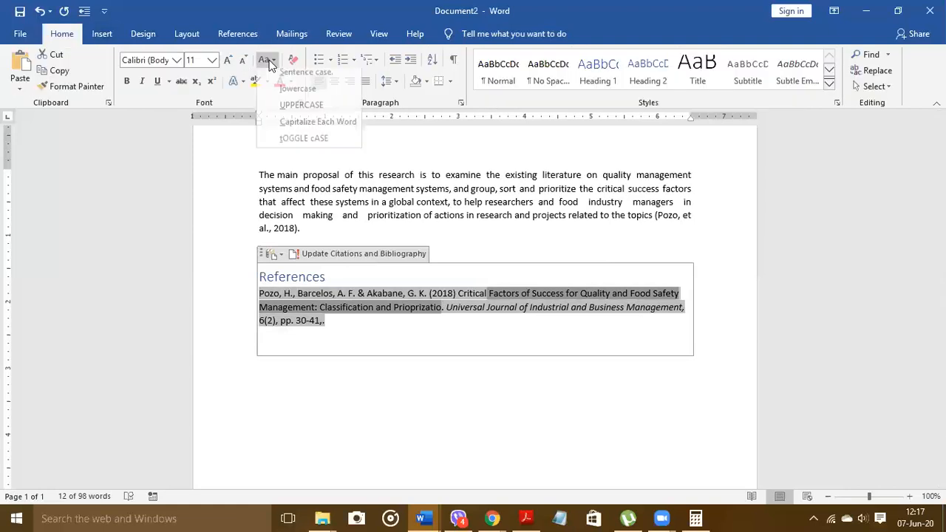
left_click(297, 89)
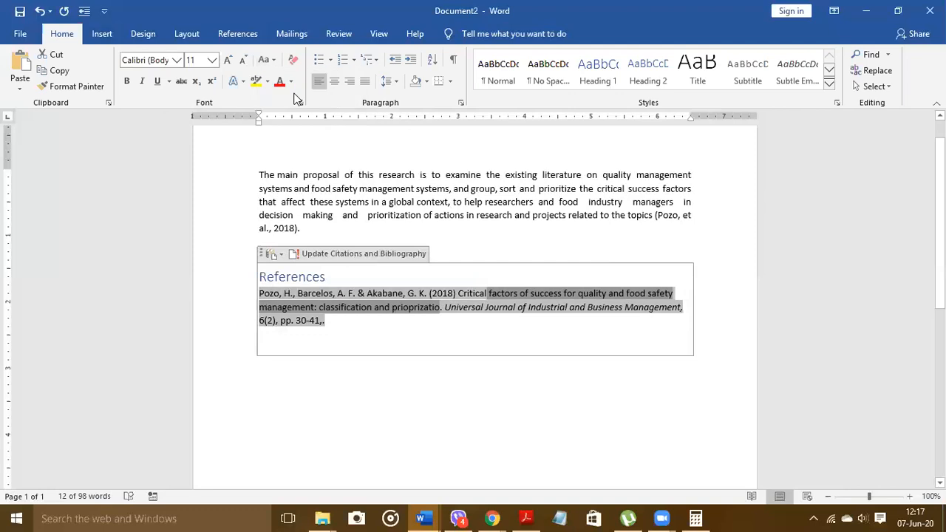
Step: Shorten 'pp.' to 'p.' before the 30-41 page range in the reference
left_click_drag(446, 308, 679, 307)
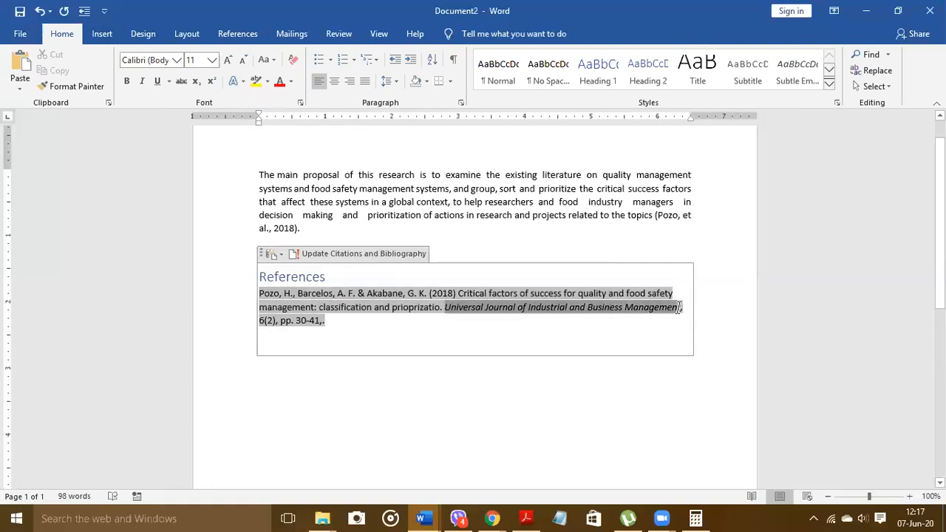
left_click_drag(679, 307, 680, 307)
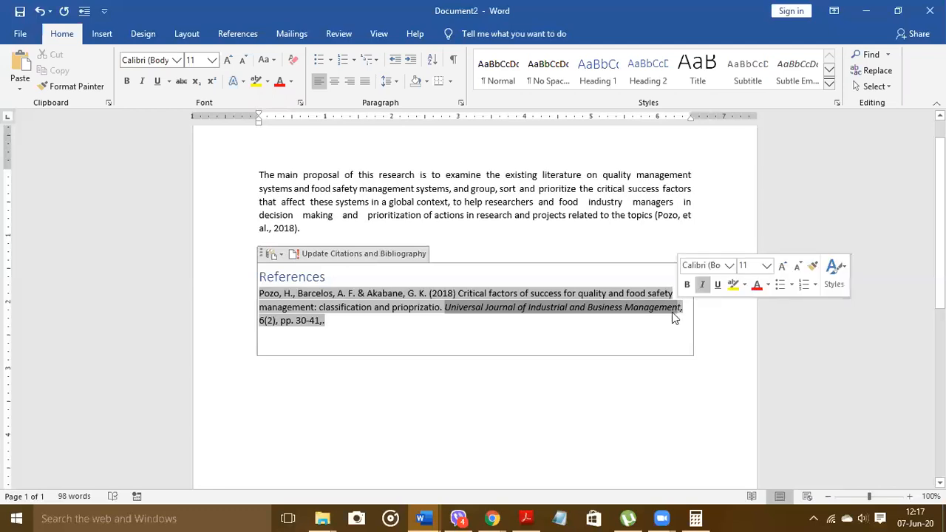
left_click(264, 323)
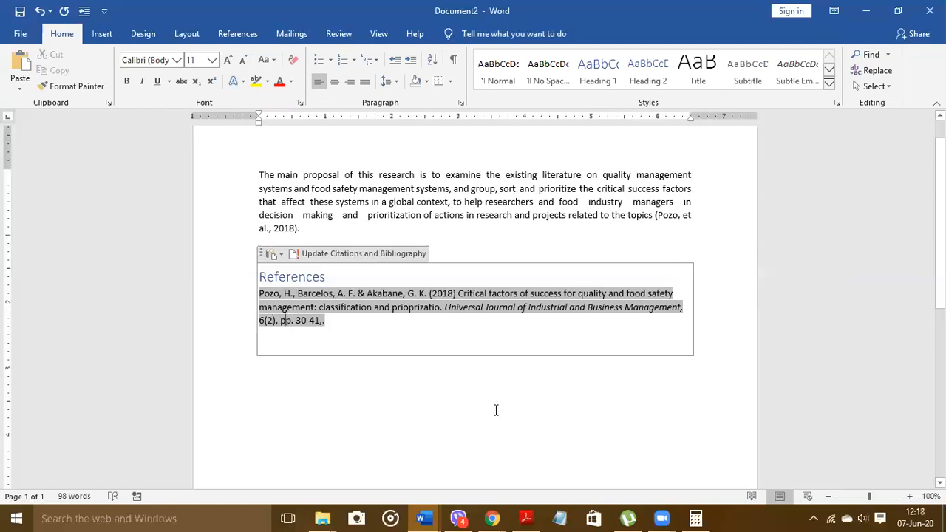
key("BackSpace")
Step: In the Harvard guide PDF, select '[Online]. Available at: … [Accessed: 23 November 2012].' from the online journal example
left_click(332, 324)
left_click(526, 518)
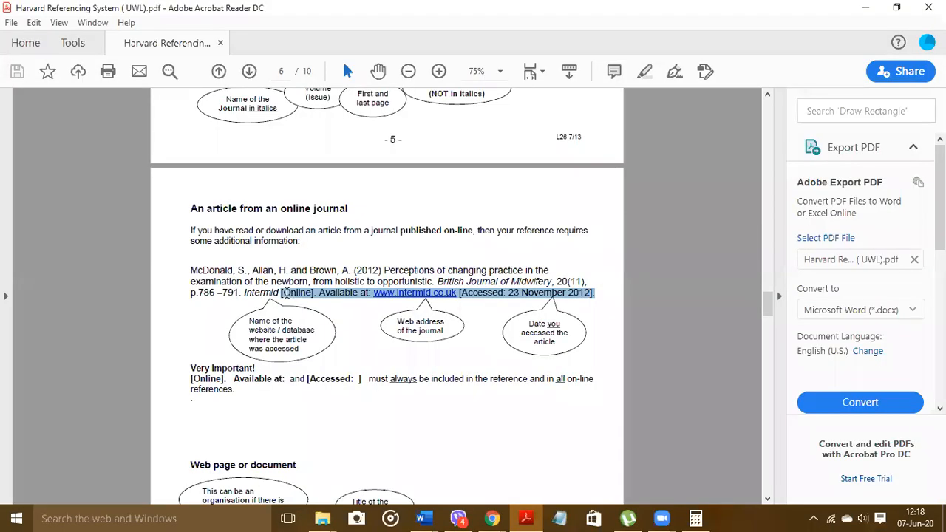
left_click(284, 292)
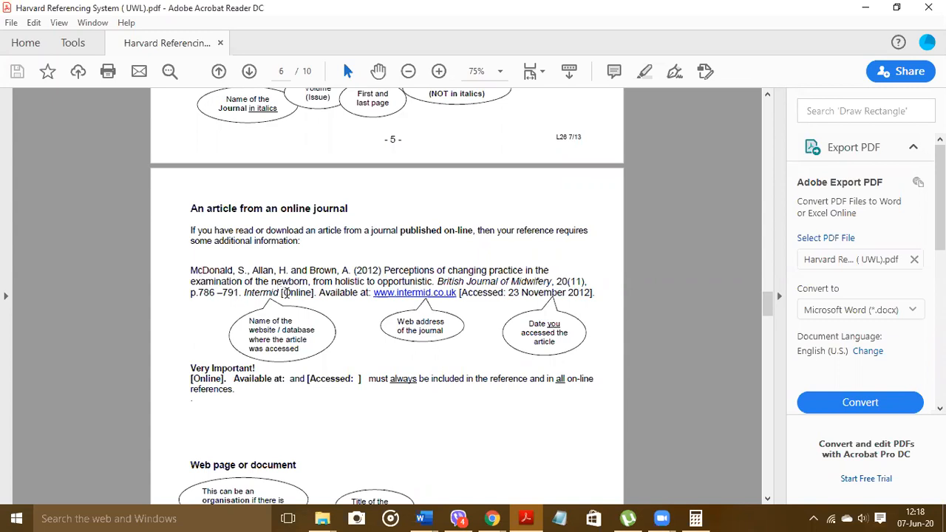
left_click_drag(286, 293, 595, 293)
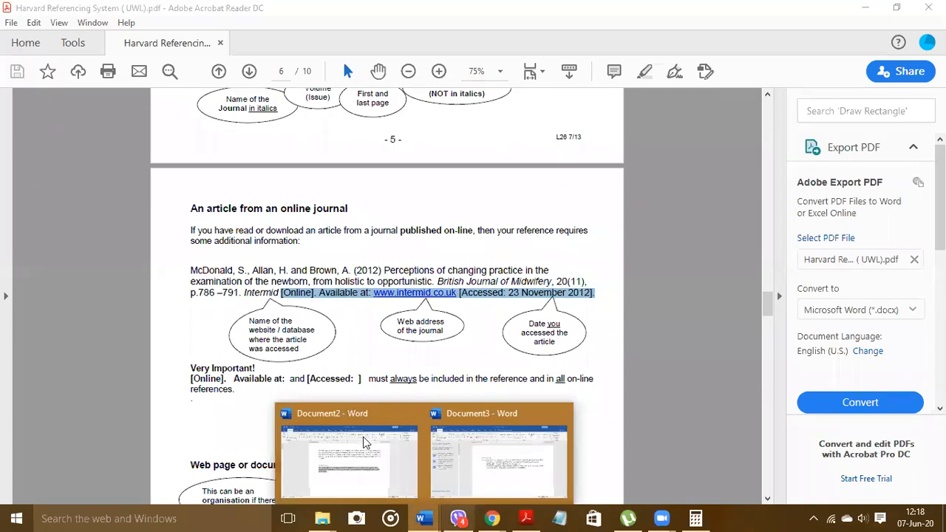
Step: Append the online-access details as plain text to the end of the Document2 reference
left_click(348, 458)
right_click(326, 320)
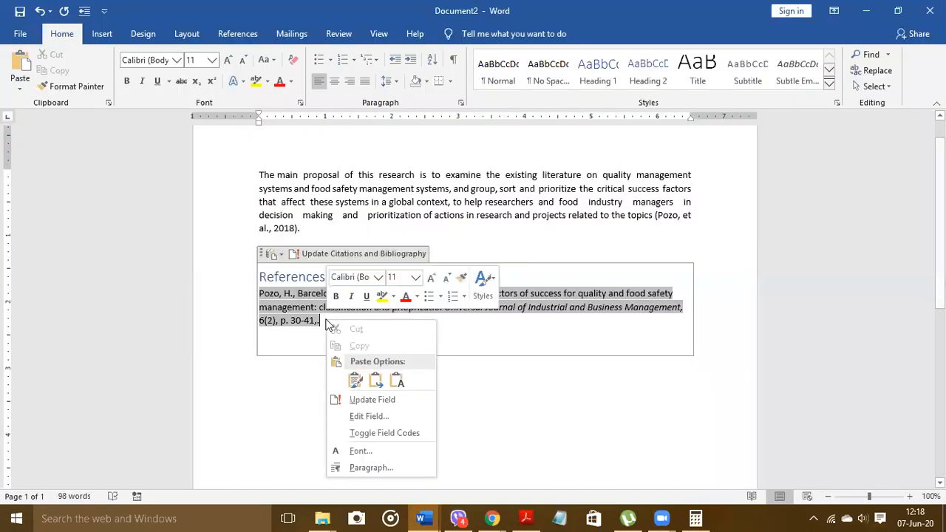
left_click(397, 381)
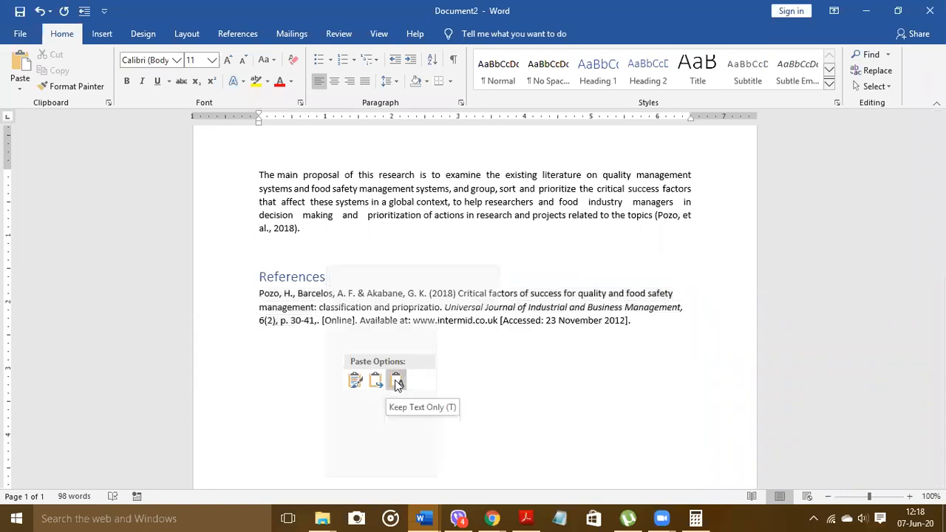
left_click(363, 343)
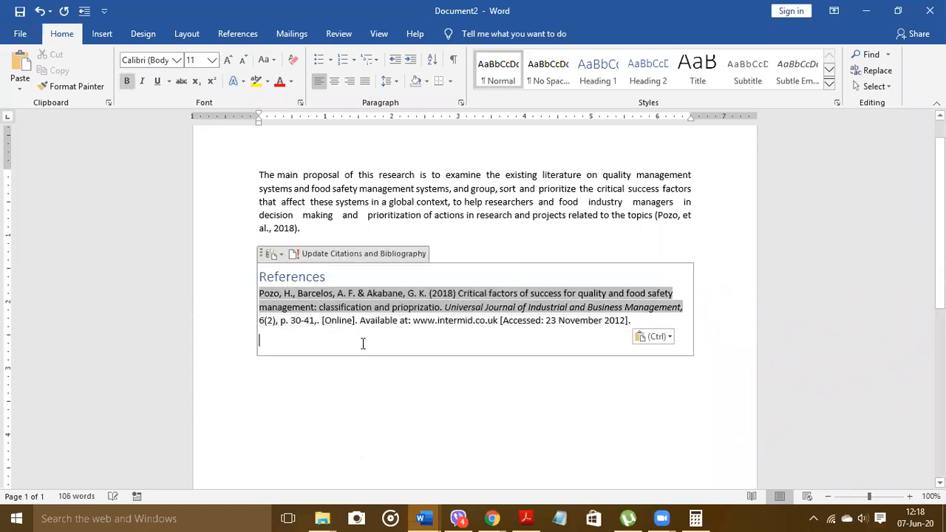
left_click(327, 320)
left_click(404, 320)
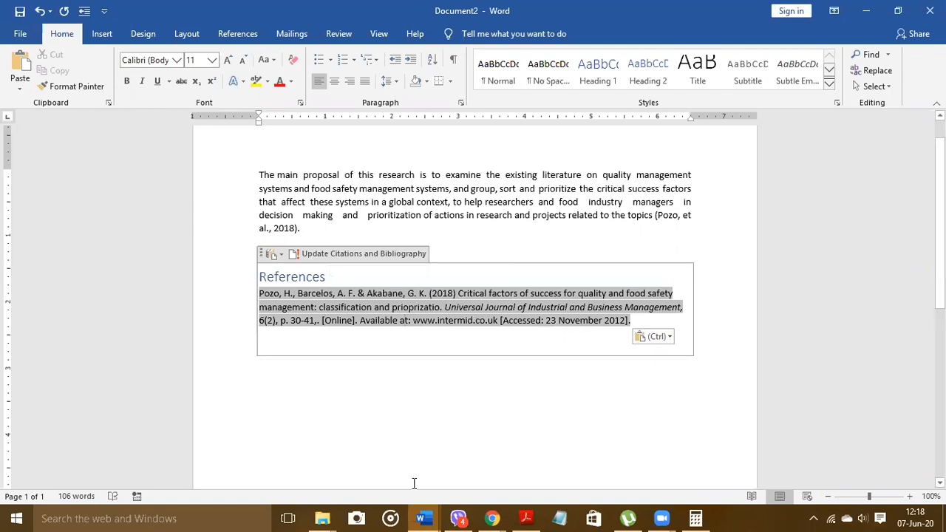
Step: Select the article's ResearchGate URL in Document3
mouse_move(424, 518)
left_click(574, 435)
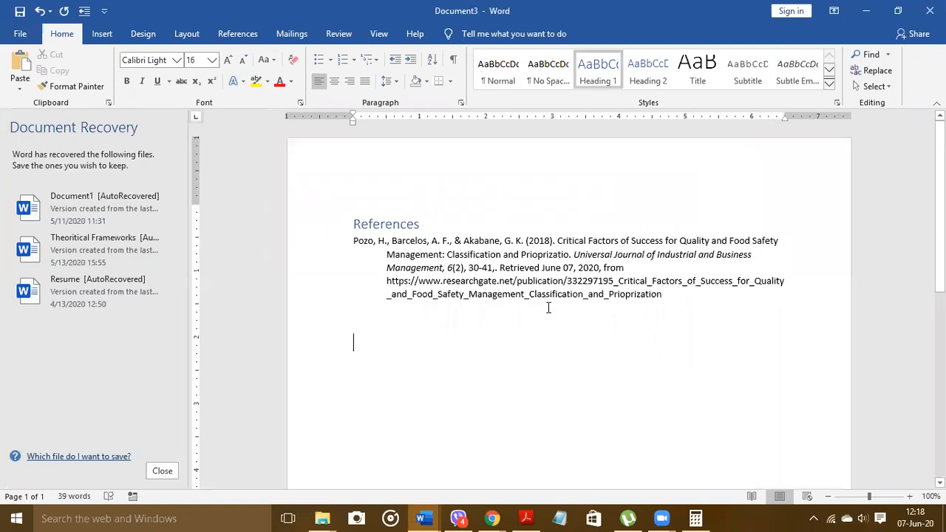
mouse_move(537, 295)
left_mouse_down()
mouse_move(380, 287)
mouse_move(450, 291)
left_mouse_up()
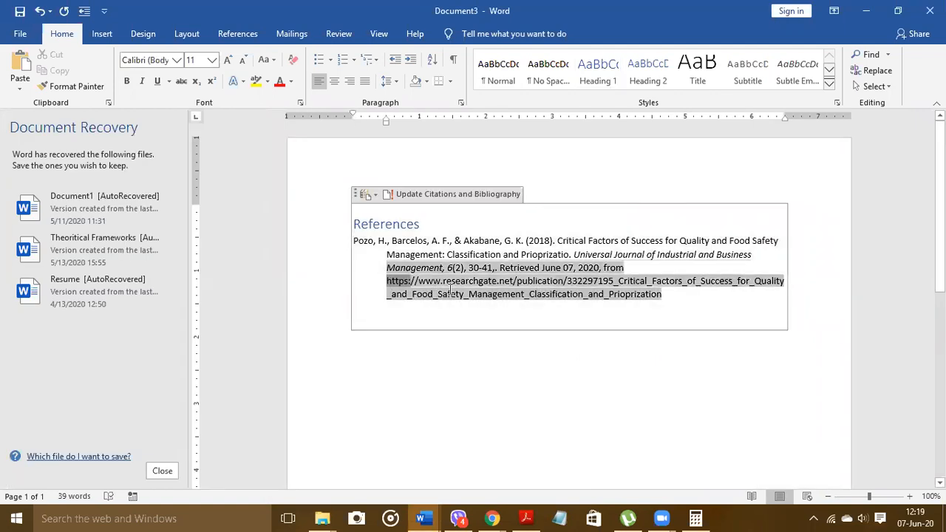
left_click_drag(388, 280, 653, 296)
left_click(492, 518)
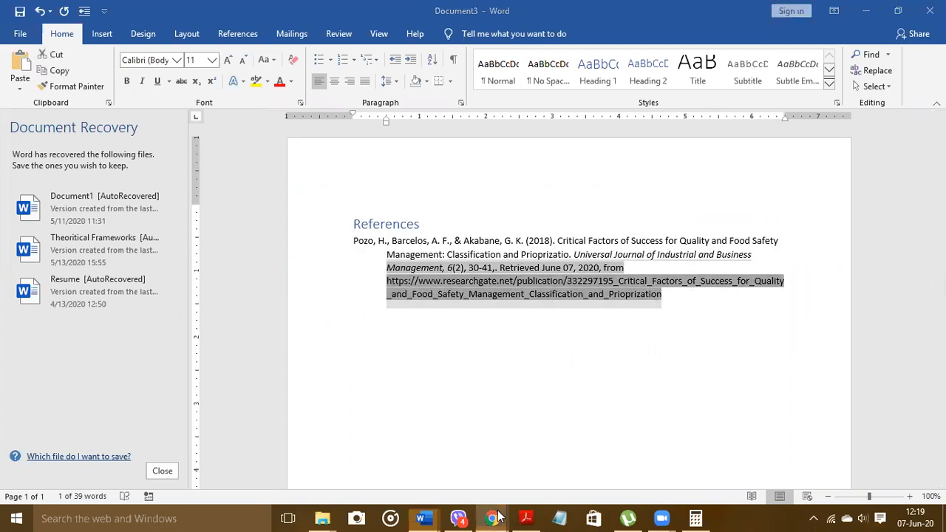
left_click(350, 453)
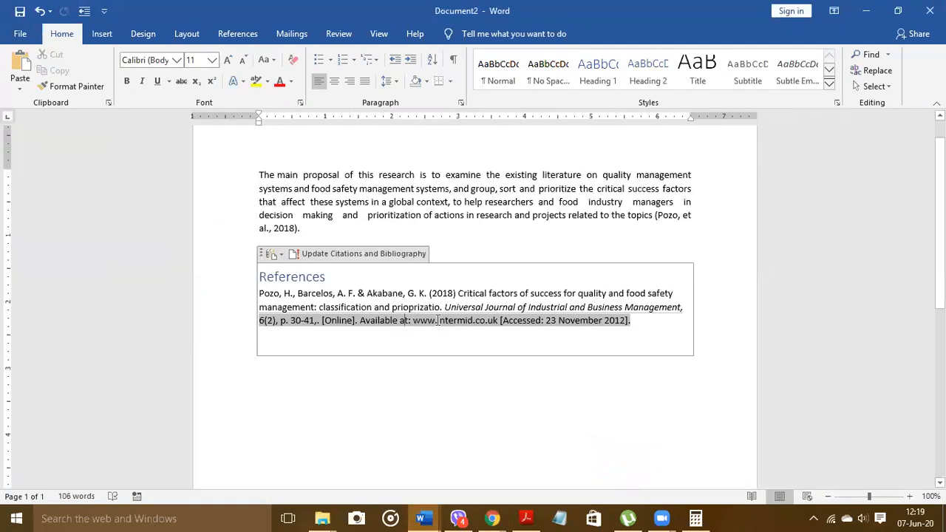
left_click_drag(412, 320, 497, 320)
right_click(487, 325)
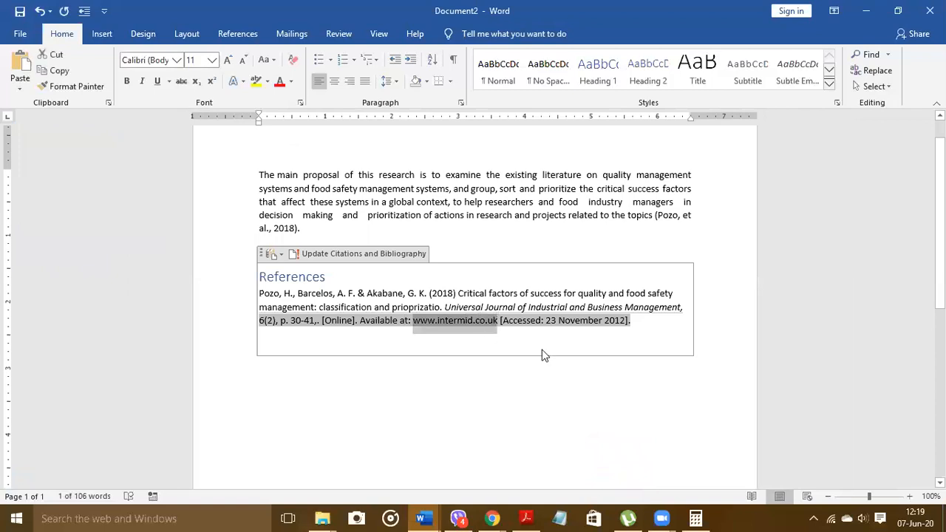
left_click(580, 386)
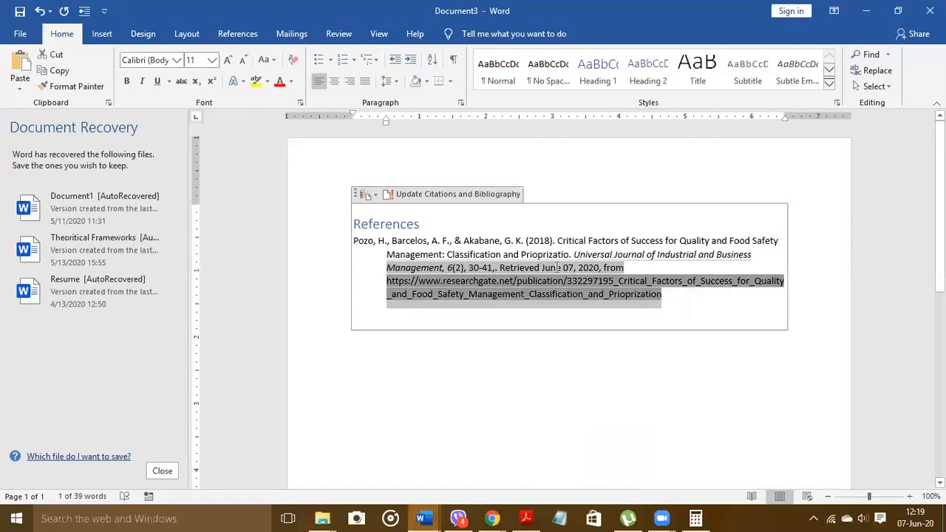
mouse_move(421, 518)
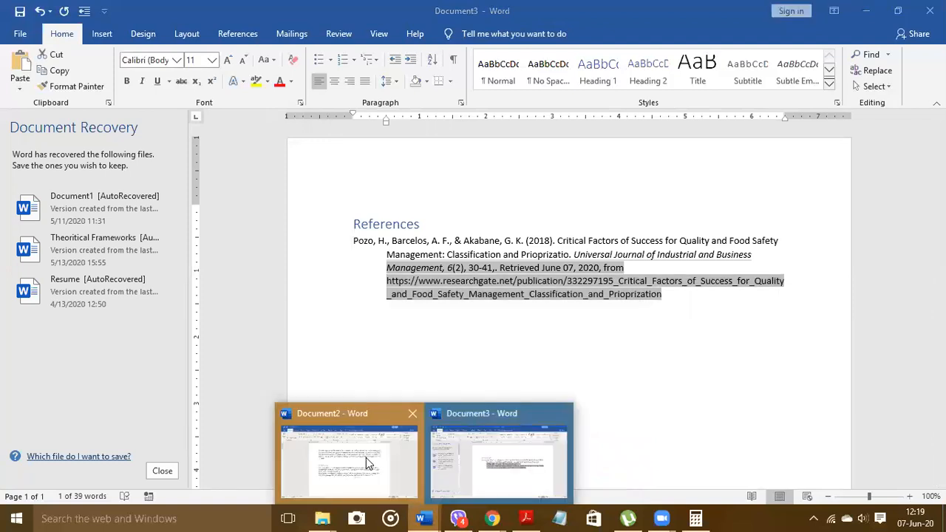
left_click(503, 450)
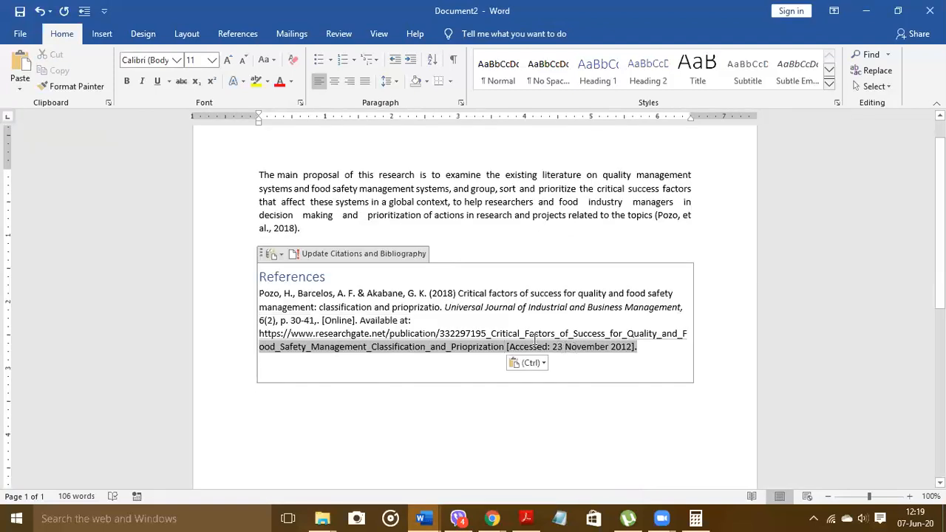
Step: Change the accessed date from 23 November 2012 to 07 June 2020
key("Delete")
key("Delete")
key("Delete")
type("07")
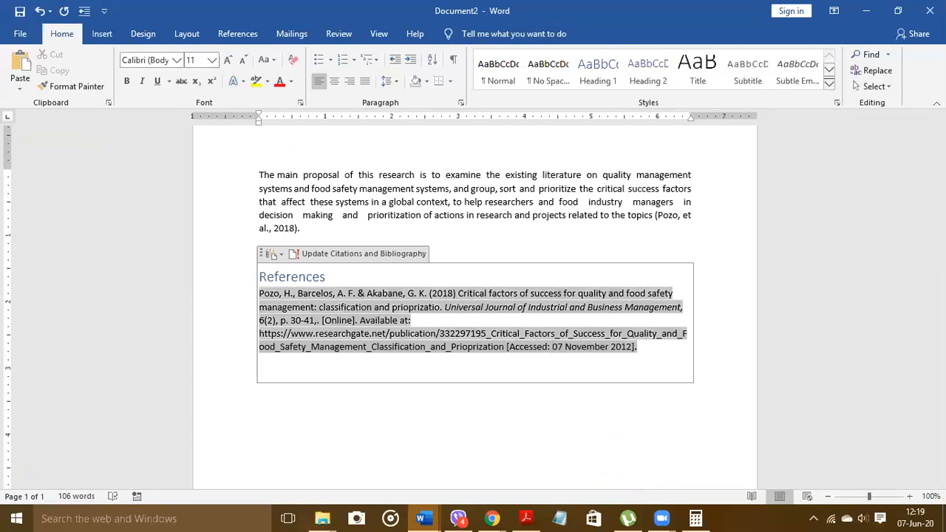
left_click(603, 347)
key("Delete")
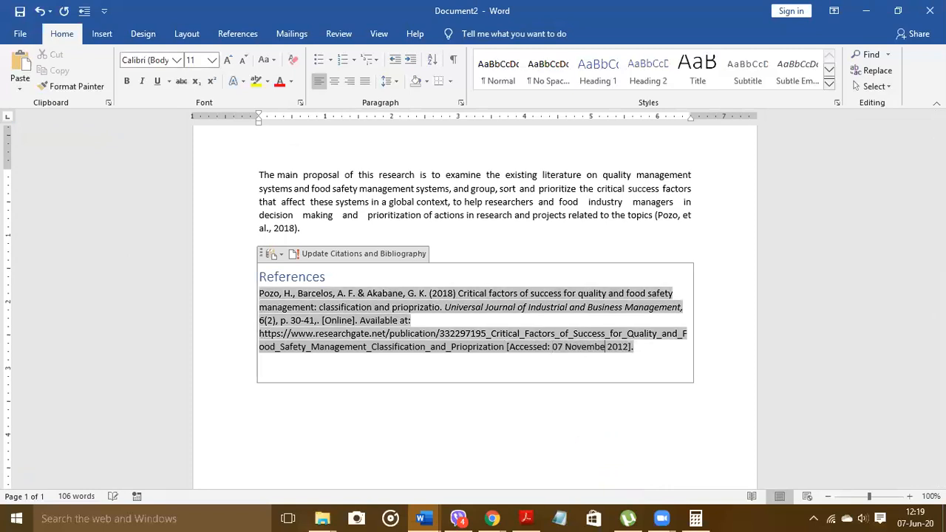
key("BackSpace")
key("BackSpace")
key("BackSpace")
key("BackSpace")
key("BackSpace")
key("BackSpace")
key("BackSpace")
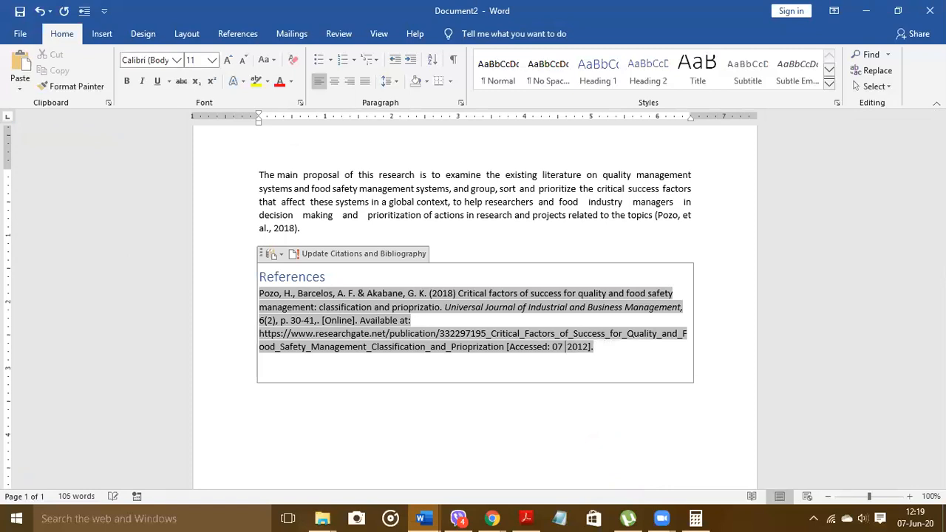
type("June")
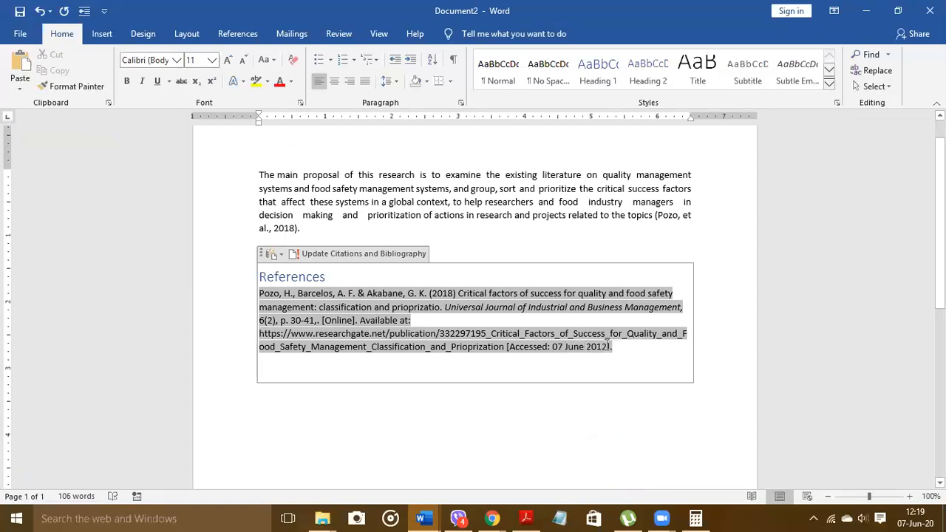
left_click(608, 346)
key("BackSpace")
key("BackSpace")
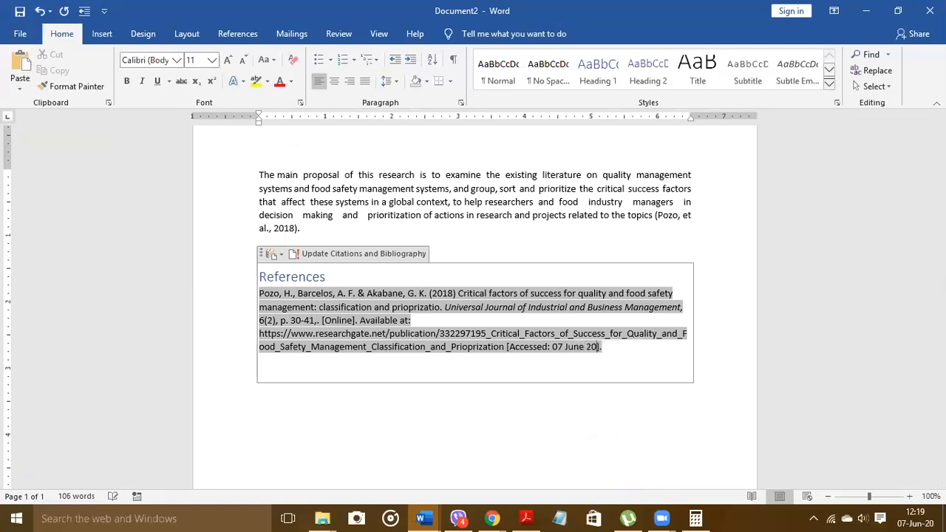
type("20")
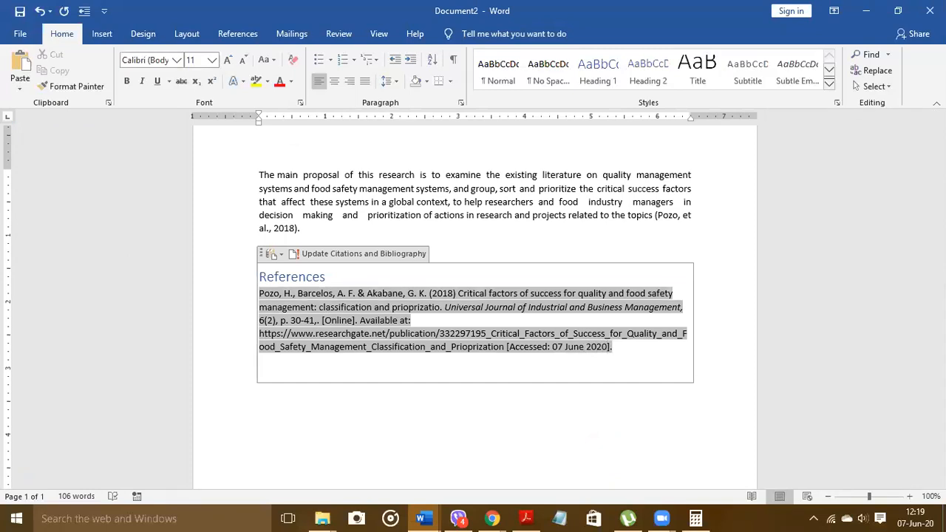